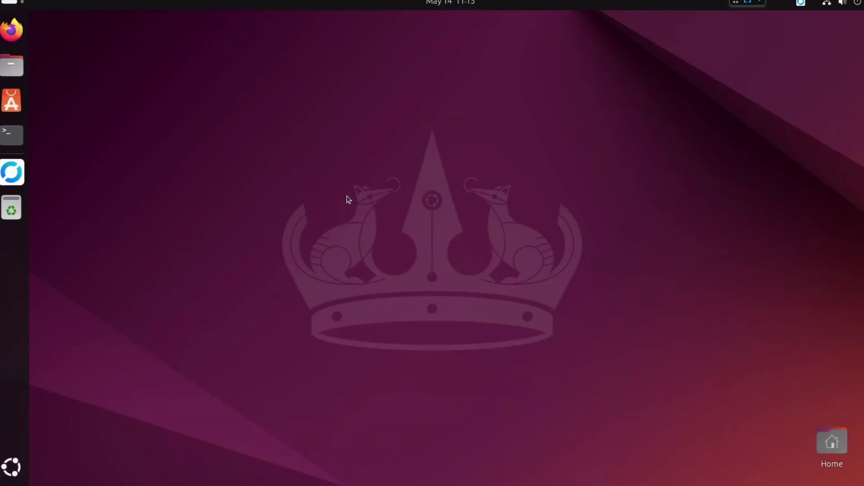
- Run nvidia-smi in Terminal to confirm the GeForce GTX 1050 Ti on driver 550.144.03, then close it
click(21, 133)
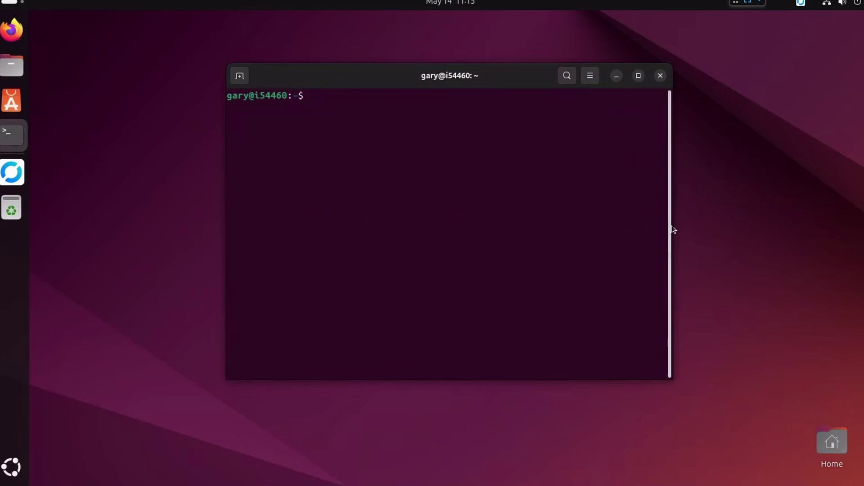
drag(675, 226, 808, 239)
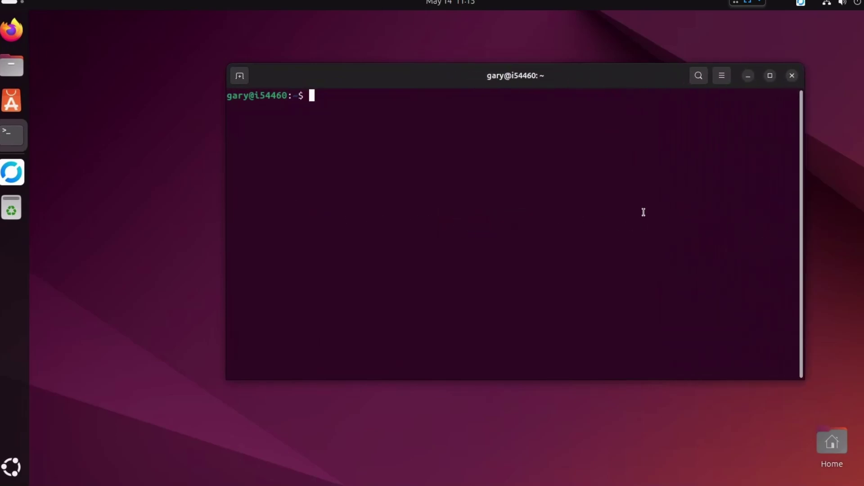
text(nvidia-smi)
key(Return)
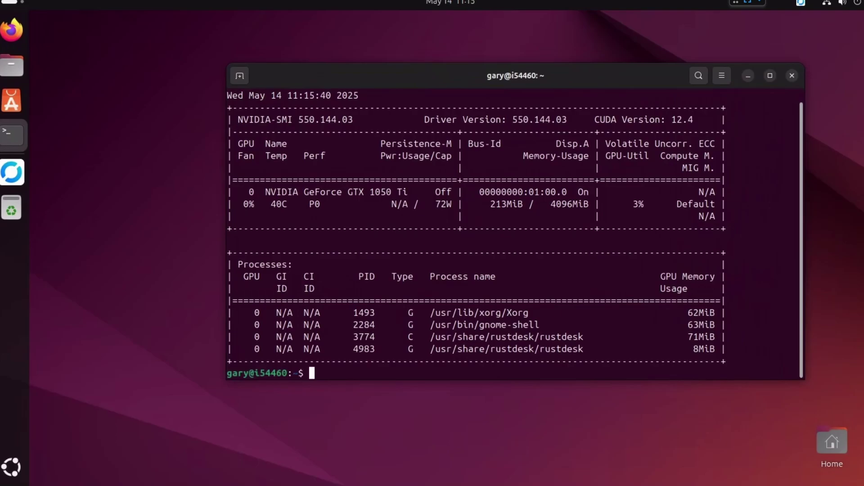
key(ctrl+d)
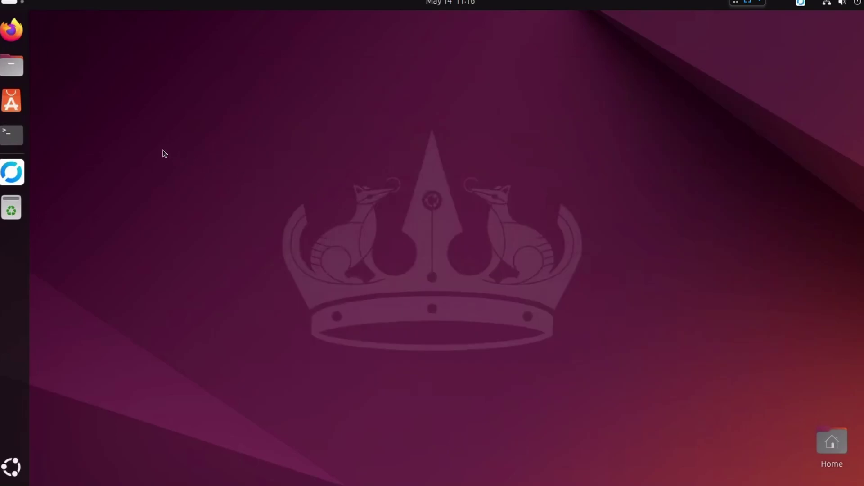
- Search App Center for 'steam' and open the Steam snap's page
click(11, 104)
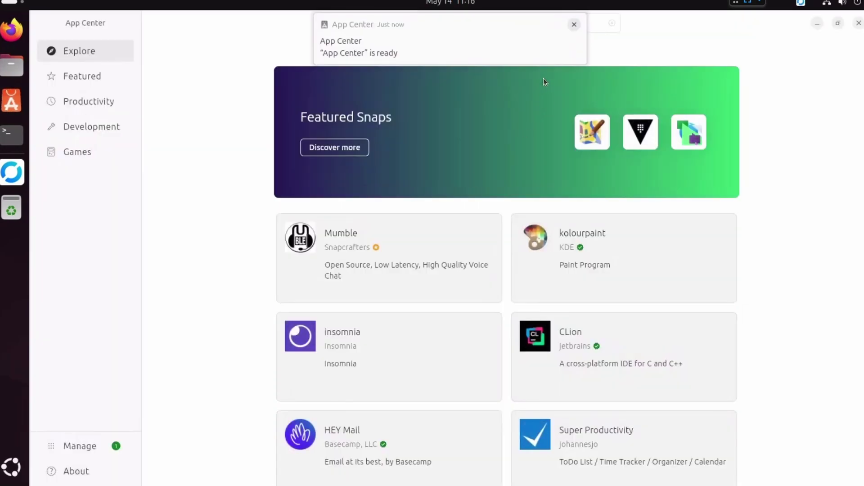
click(575, 24)
click(470, 22)
text(st)
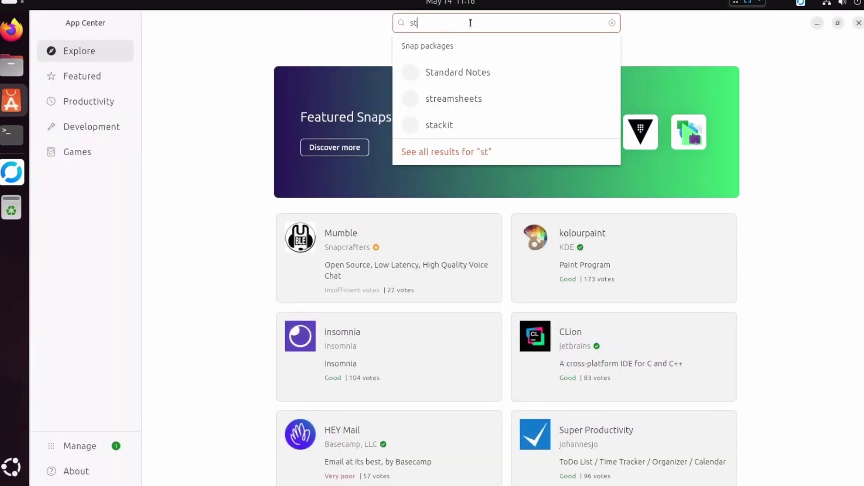
text(eam)
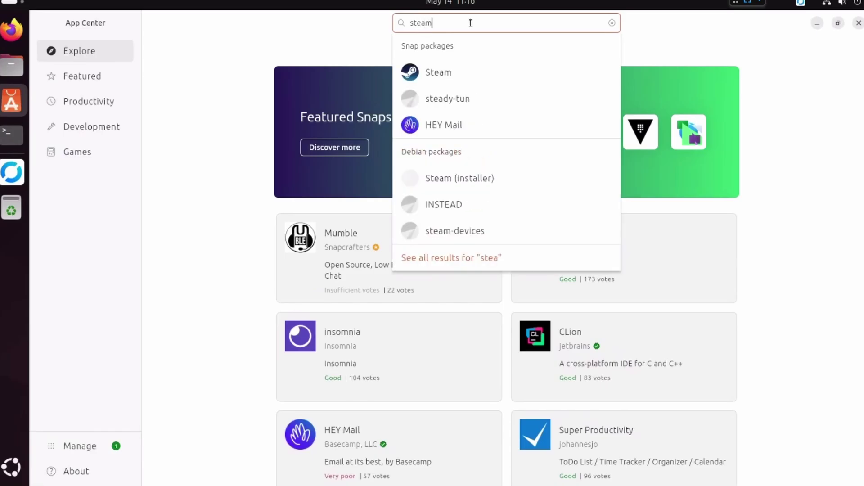
click(444, 76)
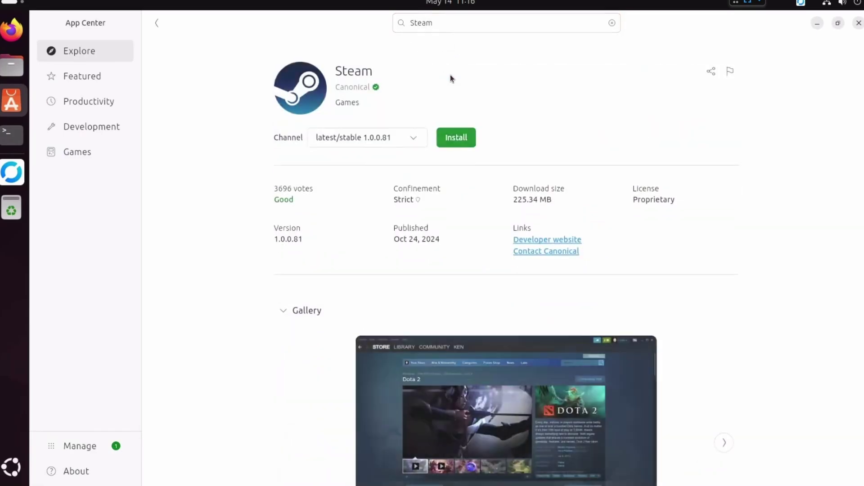
- Install the Steam snap (latest/stable 1.0.0.81), authorizing with the account password
click(456, 137)
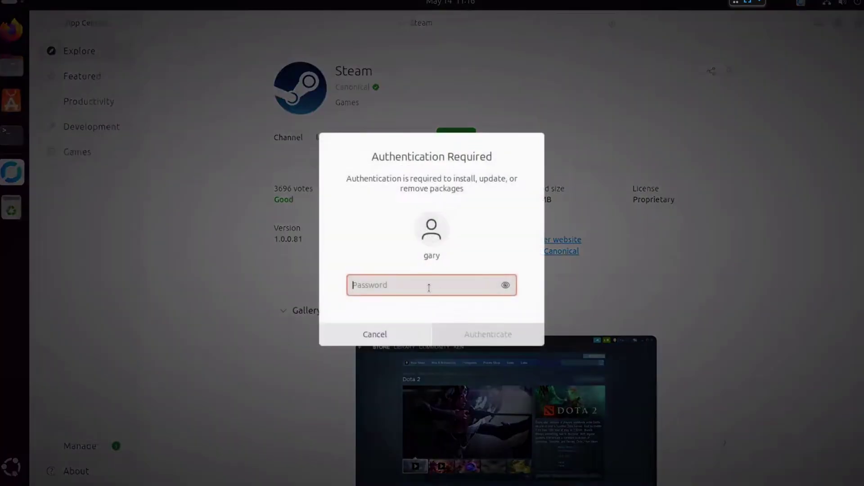
text(●●●●●●●●)
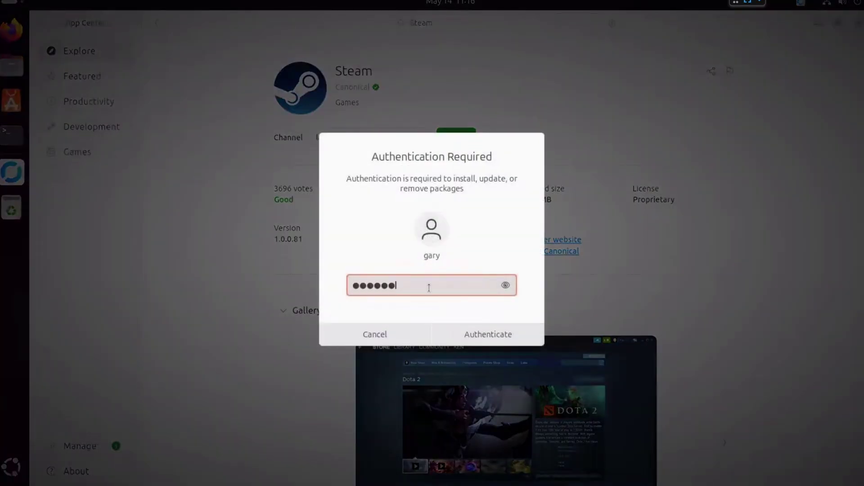
key(Return)
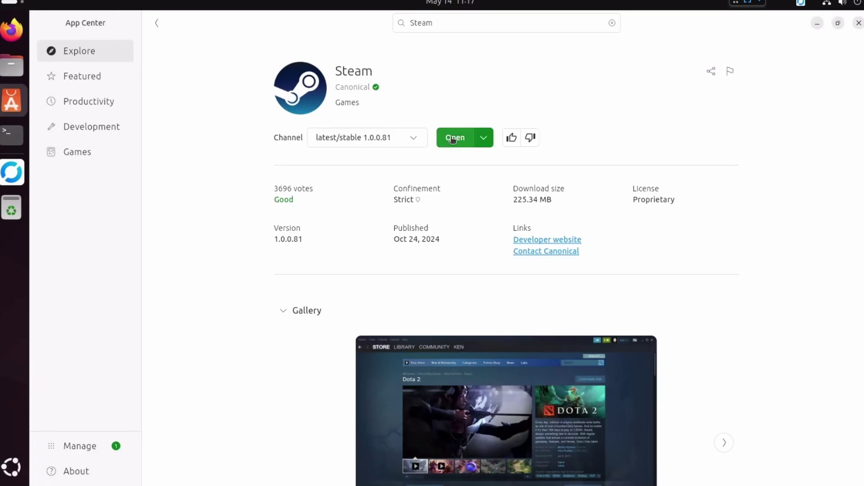
- Launch Steam, copy the libnvidia-gl-550:i386 commands from the NVIDIA 32-bit warning, and open Terminal
click(453, 138)
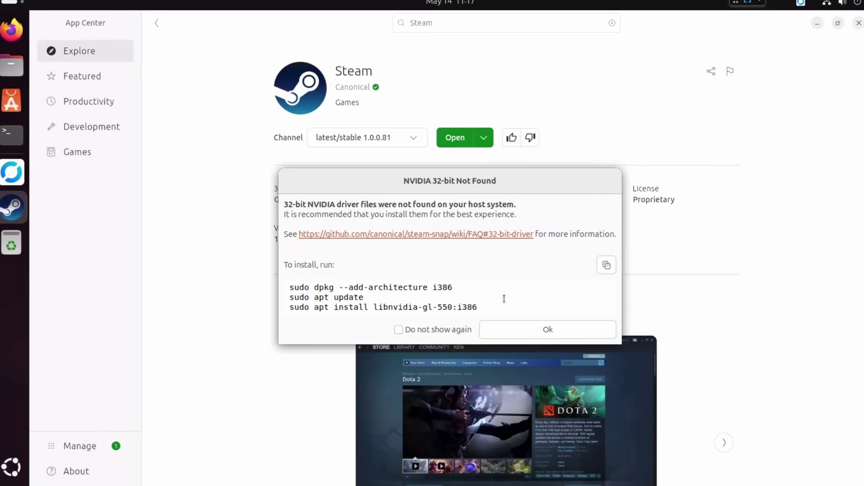
click(607, 266)
click(18, 138)
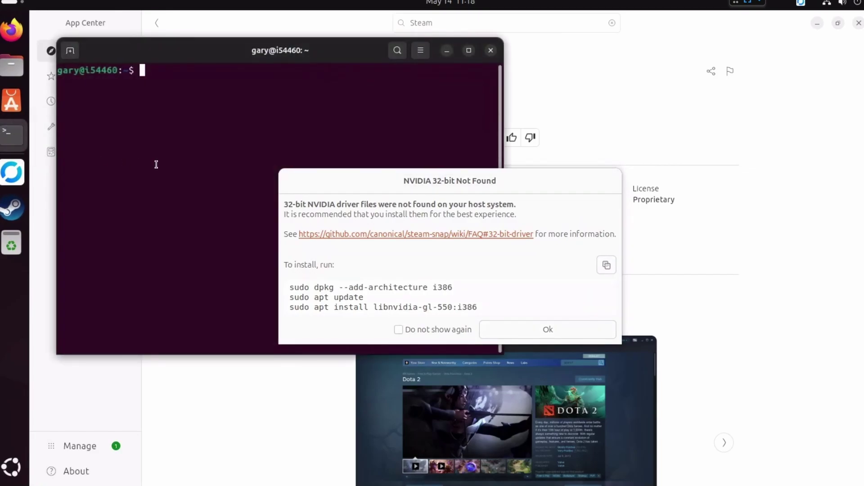
- Run the pasted 32-bit NVIDIA driver commands with sudo, then minimize App Center to reveal Steam sign-in
right_click(156, 165)
click(183, 205)
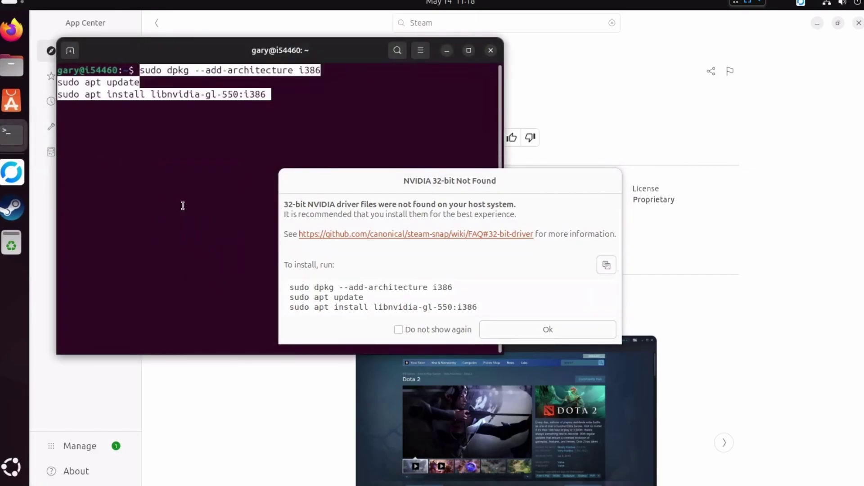
key(Return)
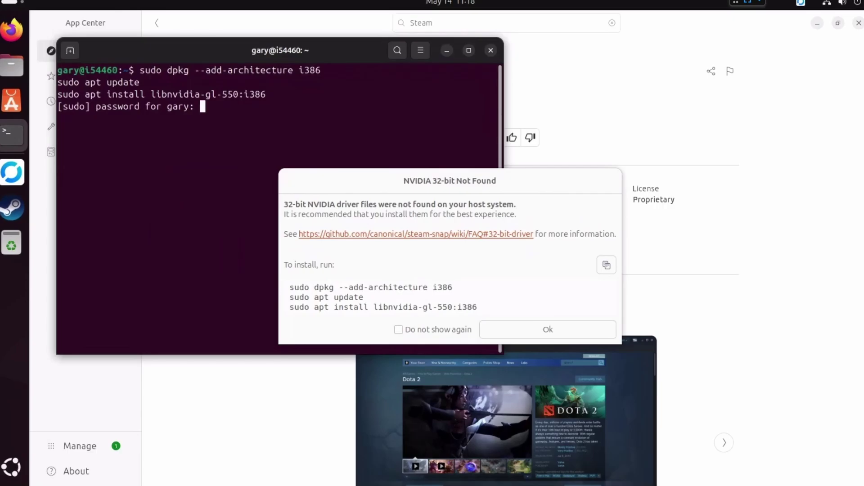
key(Return)
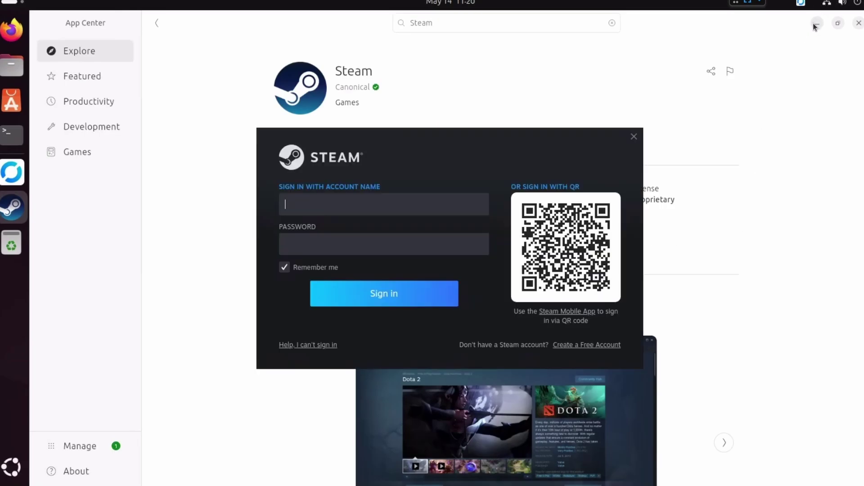
click(817, 23)
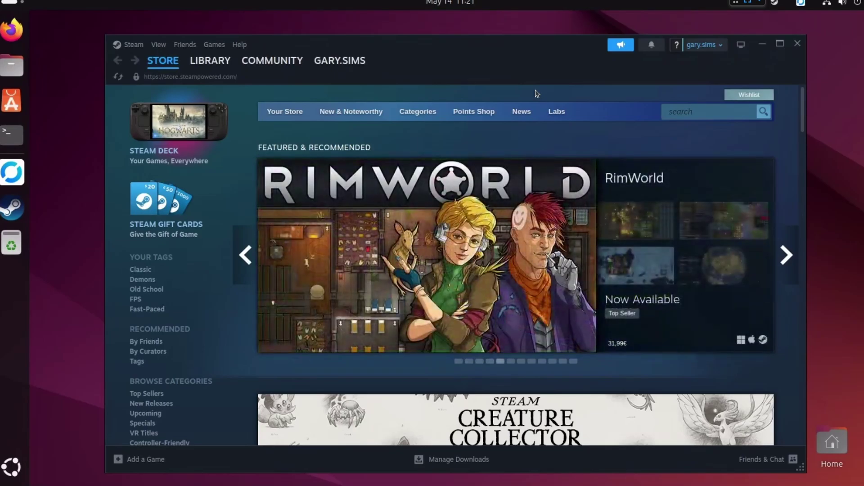
- Enable Steam Play for all other titles in Compatibility settings and restart Steam
click(135, 44)
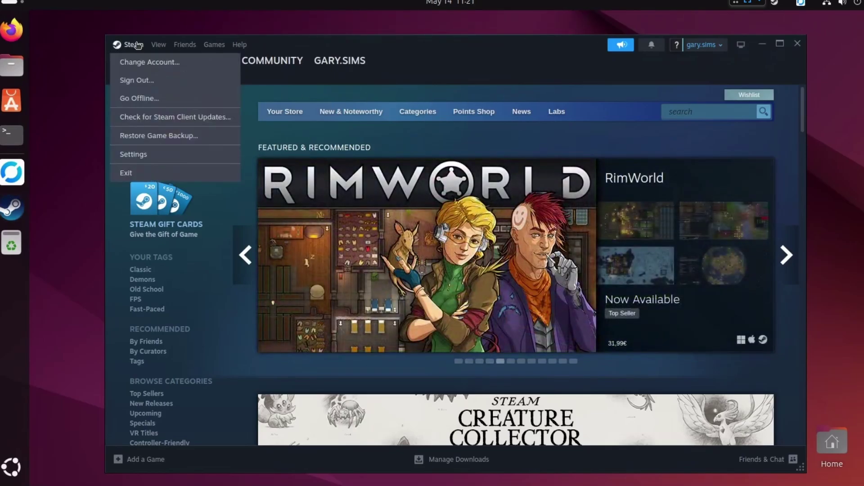
click(143, 158)
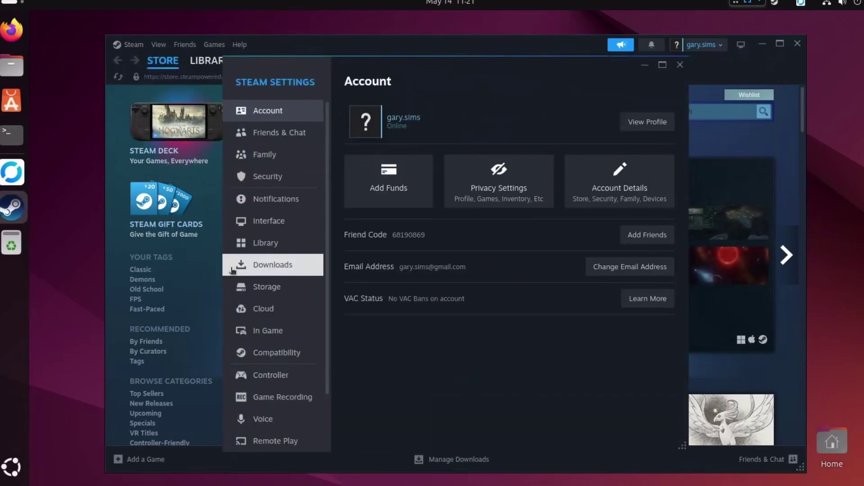
click(276, 351)
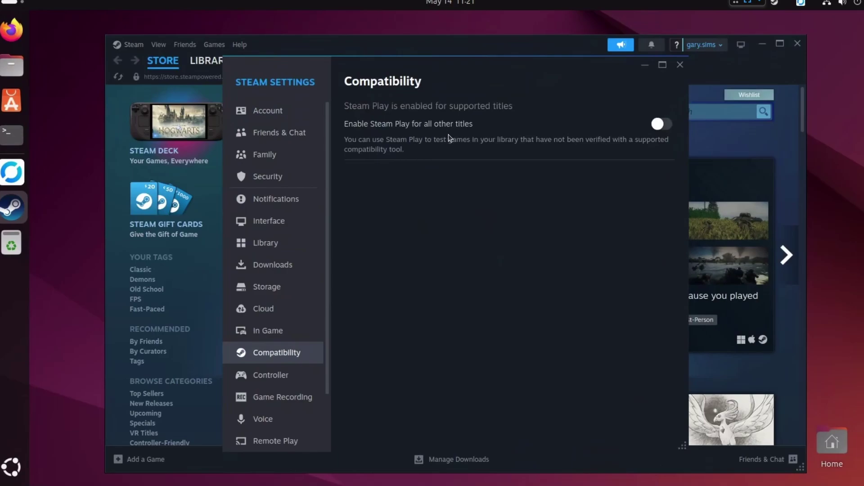
click(661, 126)
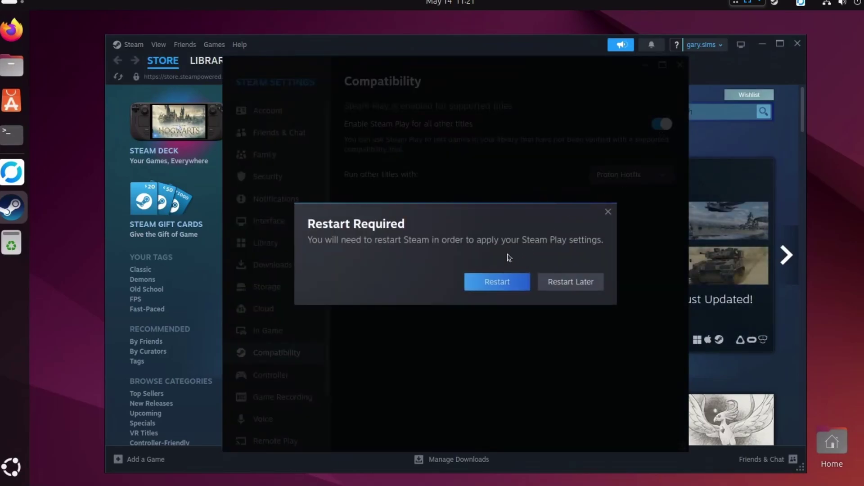
click(489, 283)
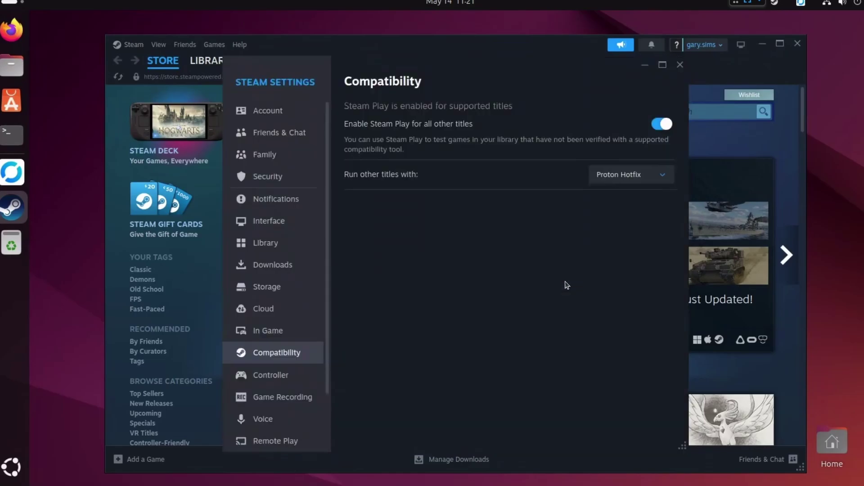
- Turn off Remote Play, close Settings and return to the Library
scroll(272, 279, down, 3)
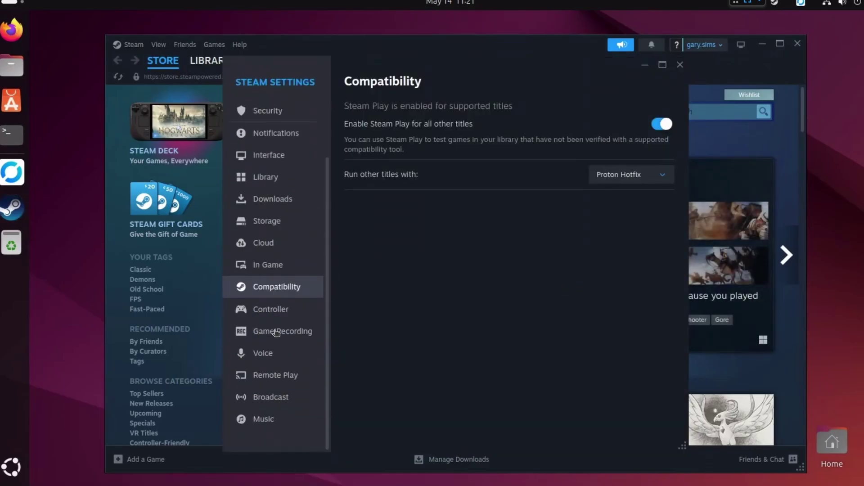
click(277, 375)
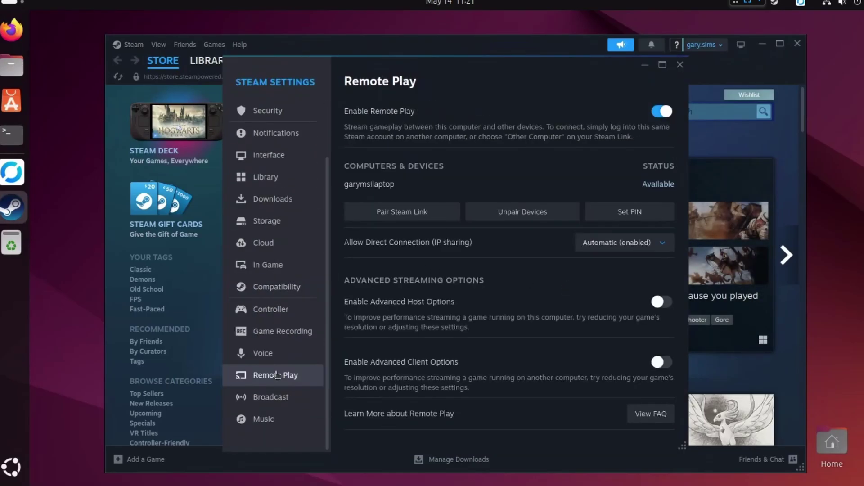
click(661, 112)
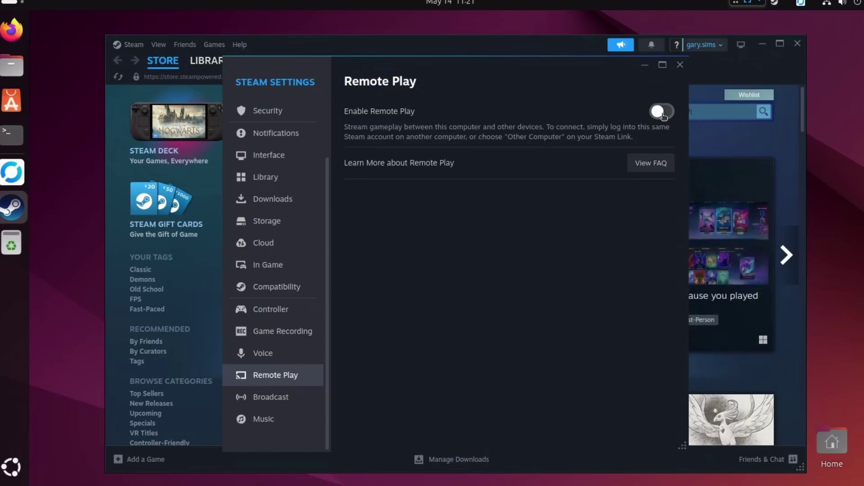
click(281, 287)
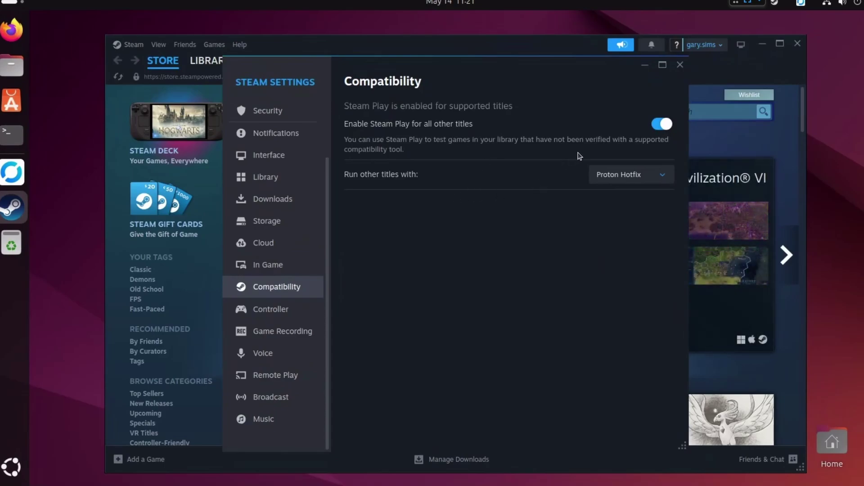
click(679, 64)
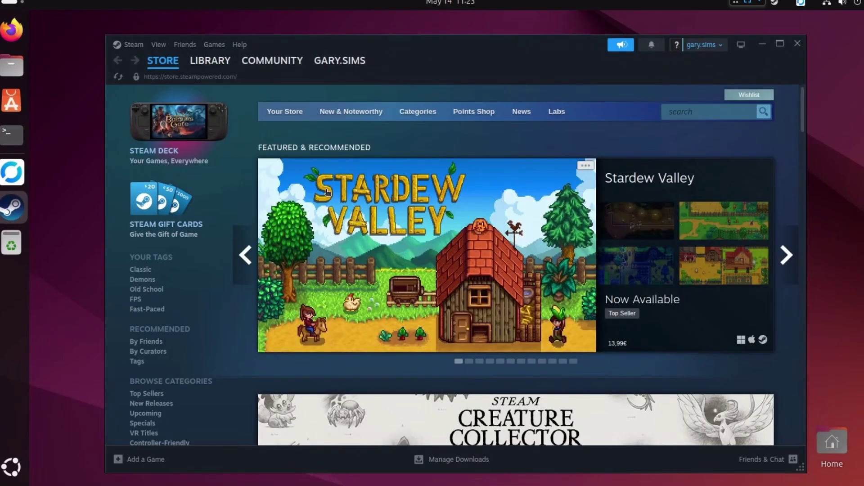
click(211, 62)
- Install DOOM + DOOM II (1.14 GB) from the library, accepting the EULA, and check download progress
scroll(196, 199, down, 10)
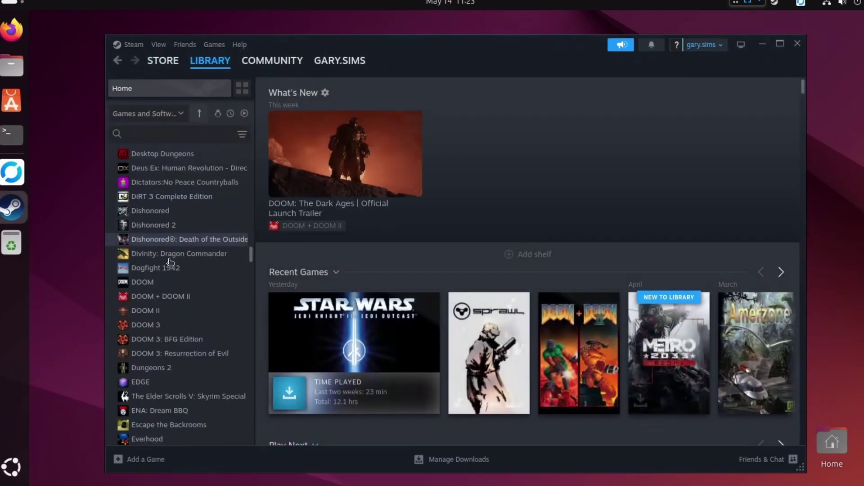
click(170, 297)
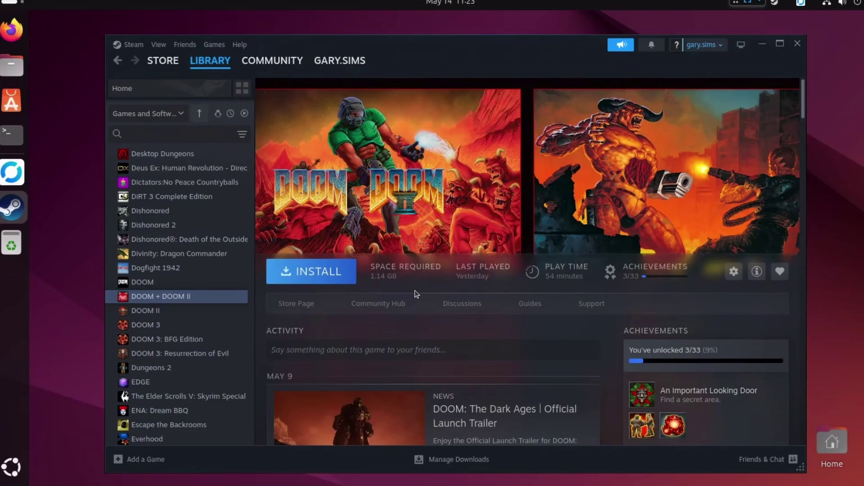
click(314, 275)
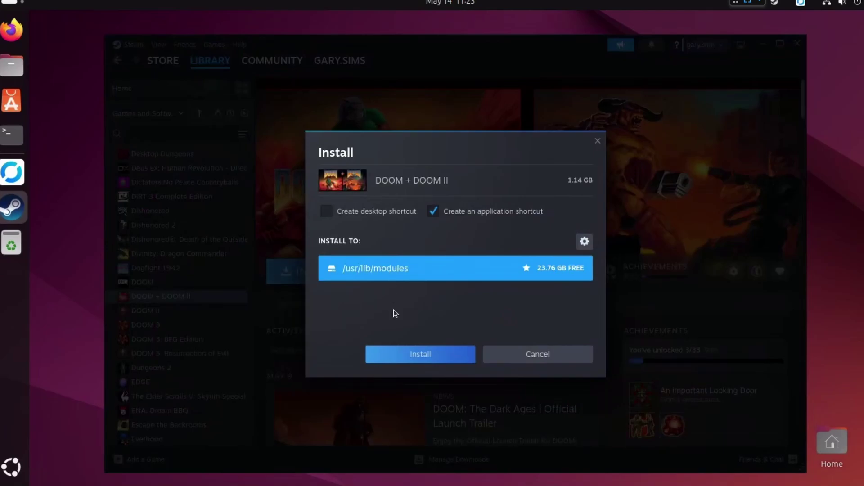
click(429, 356)
click(512, 428)
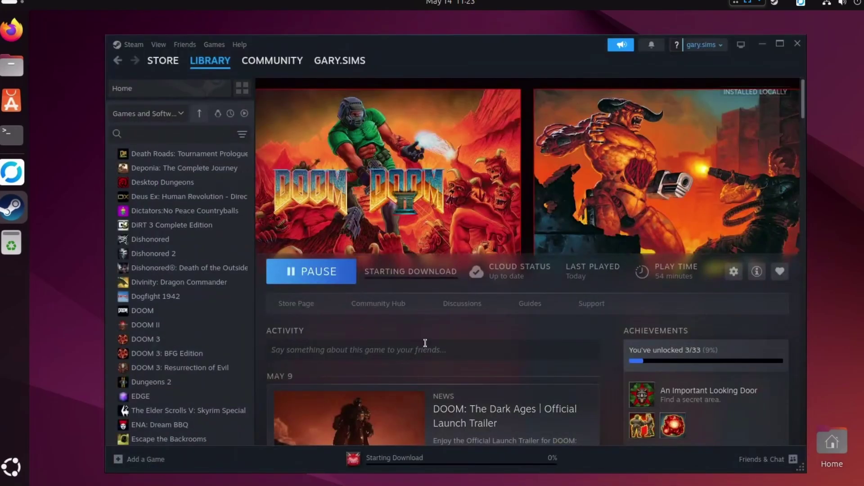
click(404, 460)
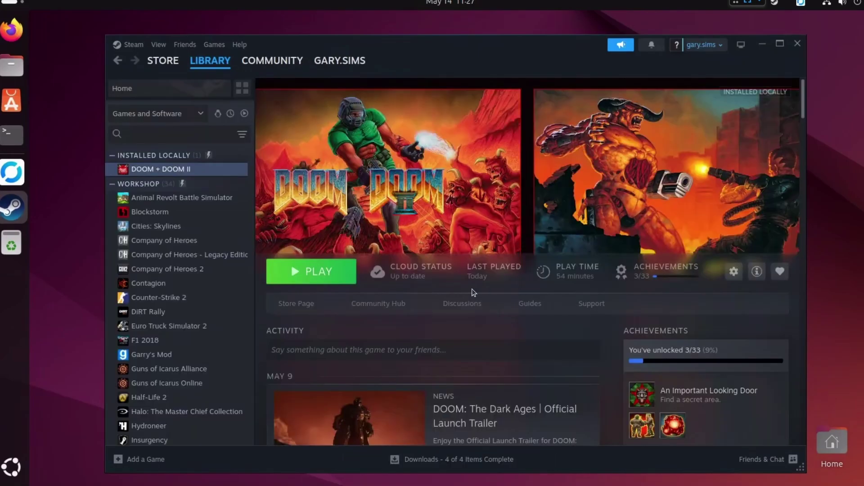
- Launch standard DOOM + DOOM II and run through the door into the dark room
click(315, 276)
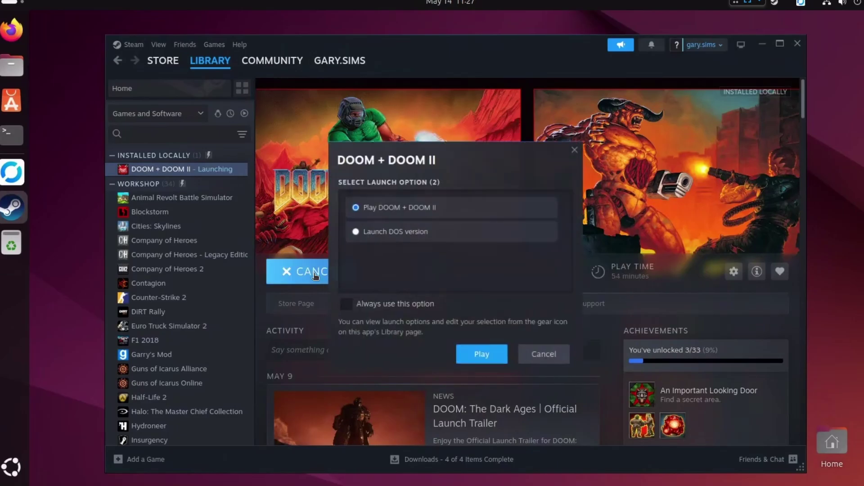
click(483, 355)
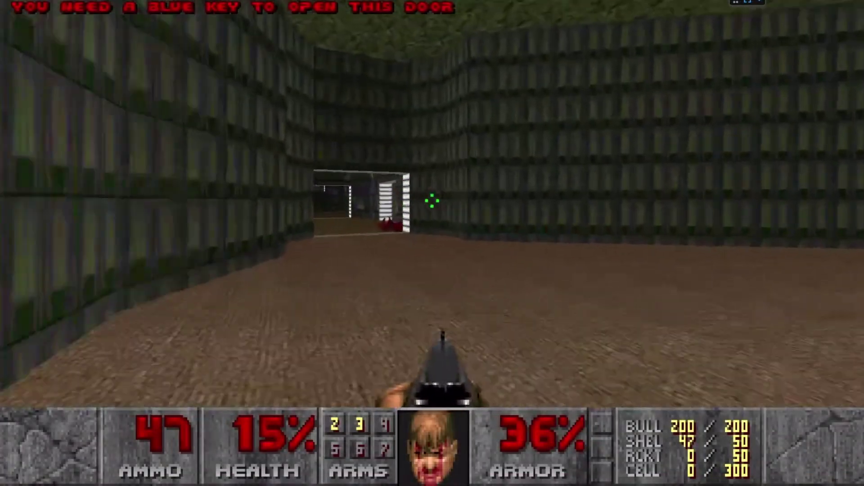
key(w)
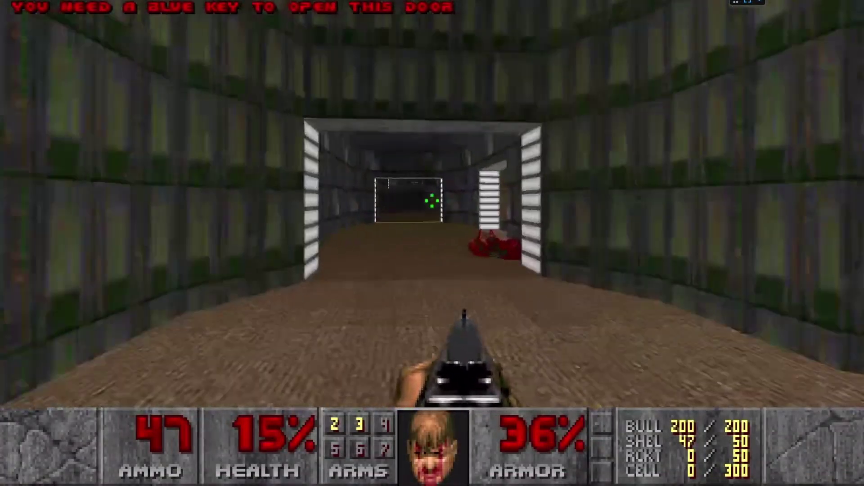
key(w)
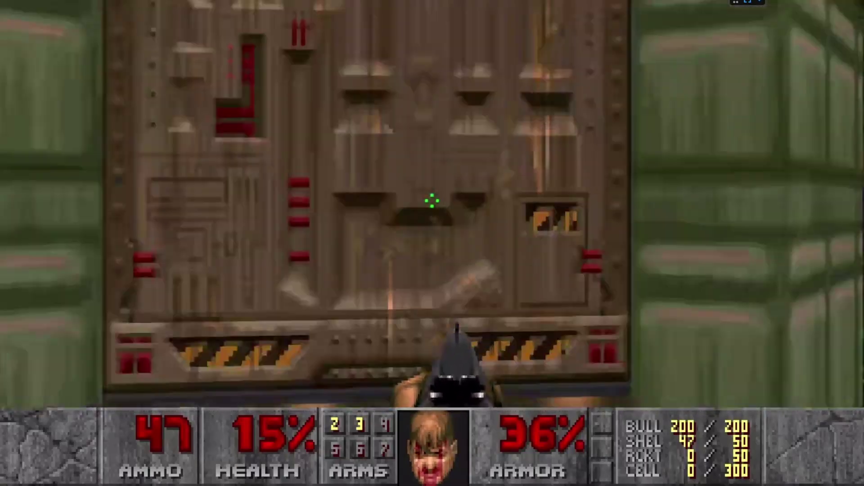
- Collect the blue keycard, shoot the demons, then start a new Half-Life 2 game at Chapter 1
key(e)
key(w)
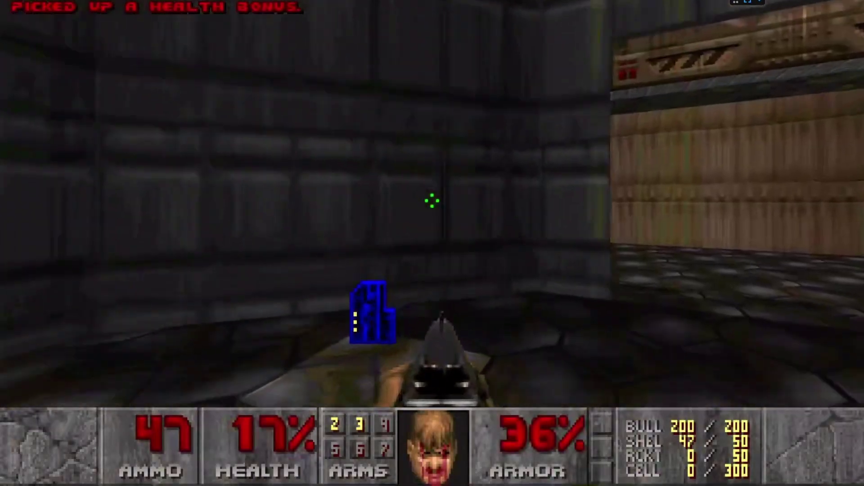
key(ctrl)
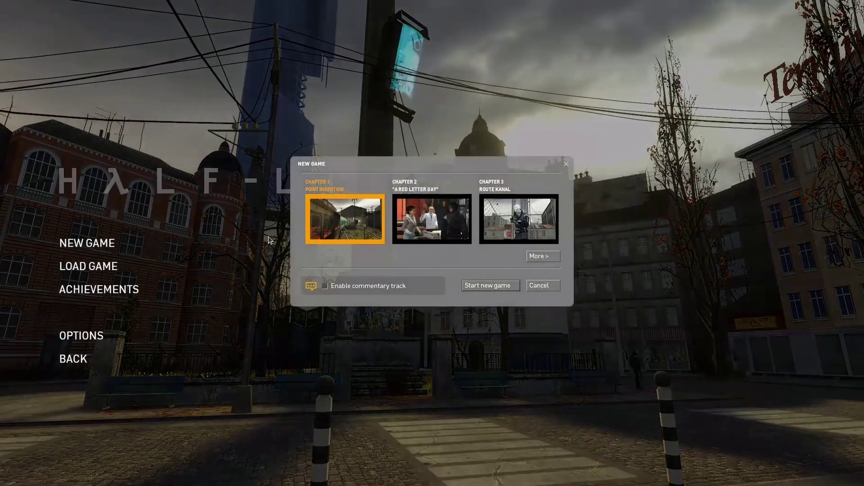
click(478, 285)
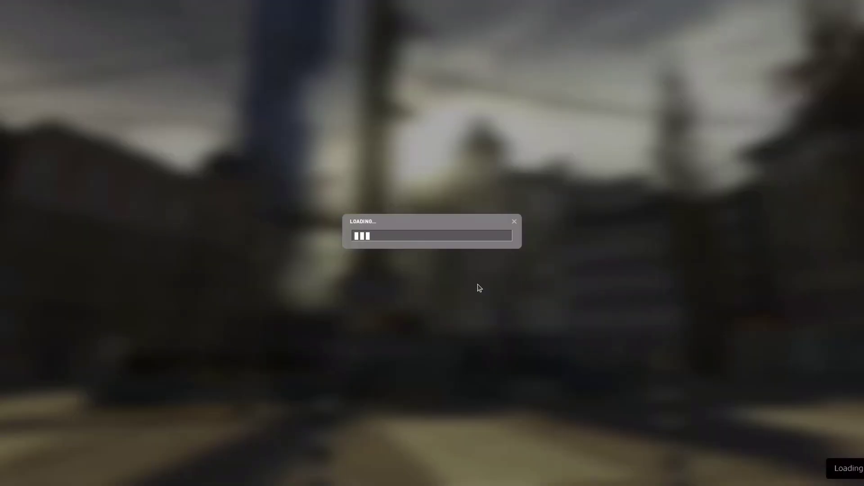